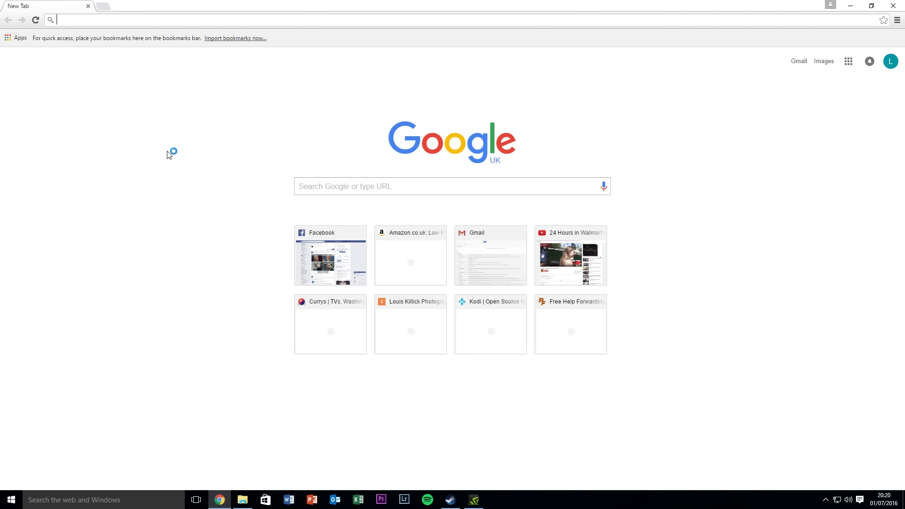
Step: Go to kodi.tv and open its Downloads page
text(kod)
key(Return)
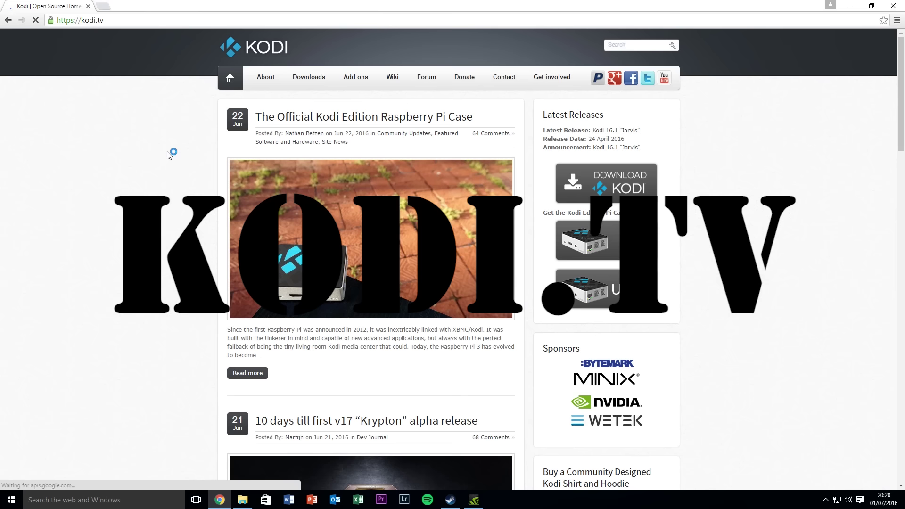
click(311, 79)
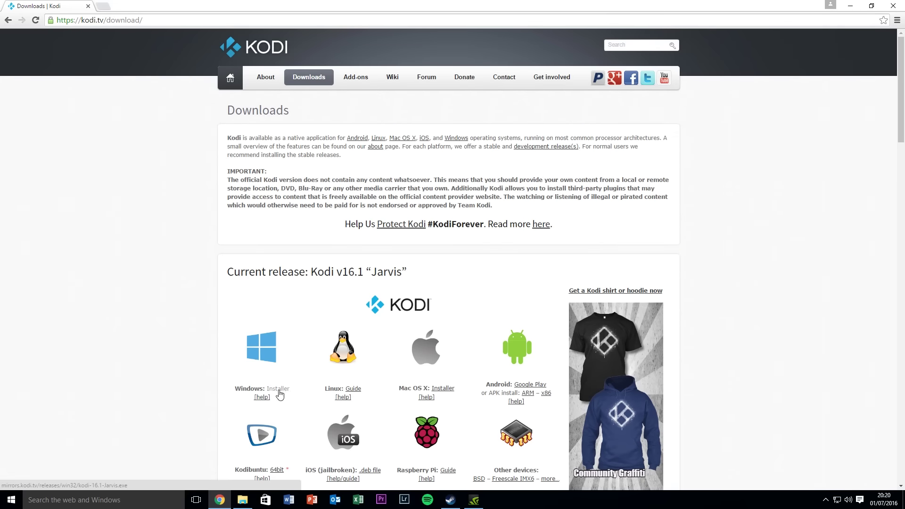
Step: Start downloading the Windows installer of Kodi v16.1 "Jarvis", and cancel that download
scroll(271, 392, down, 1)
click(279, 343)
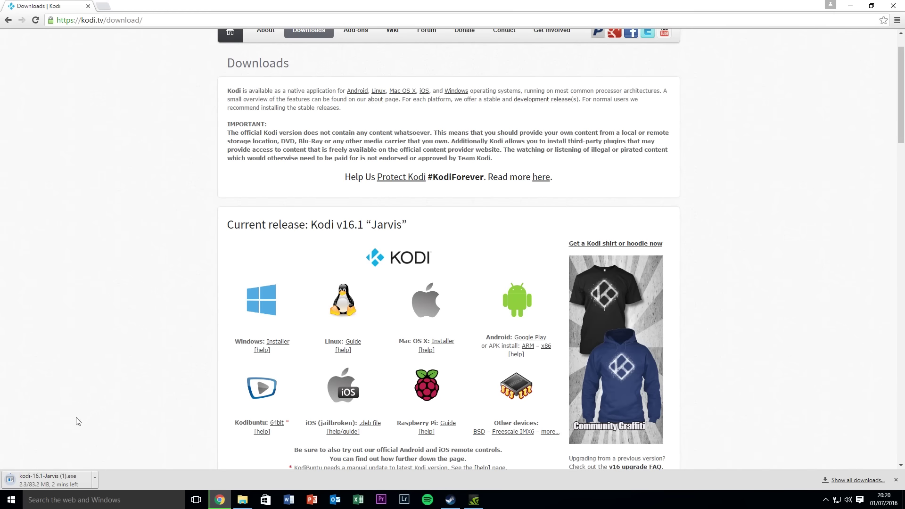
click(95, 479)
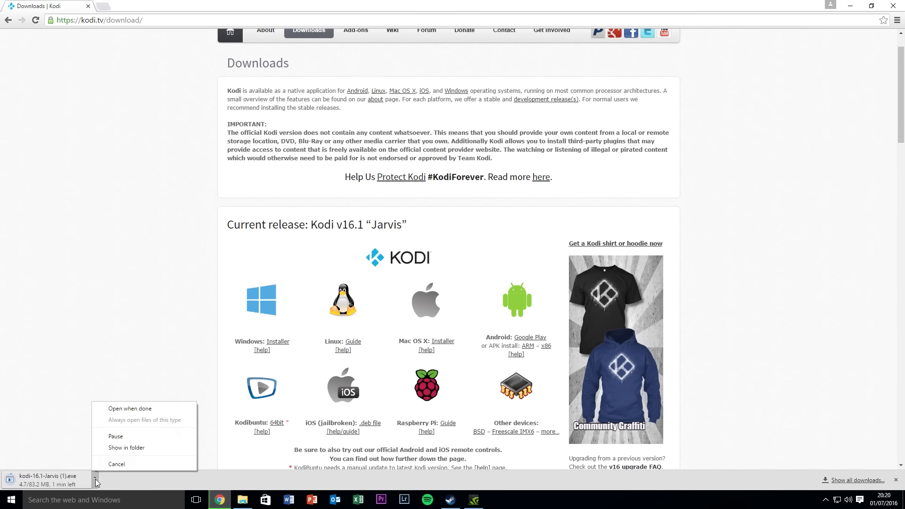
click(116, 464)
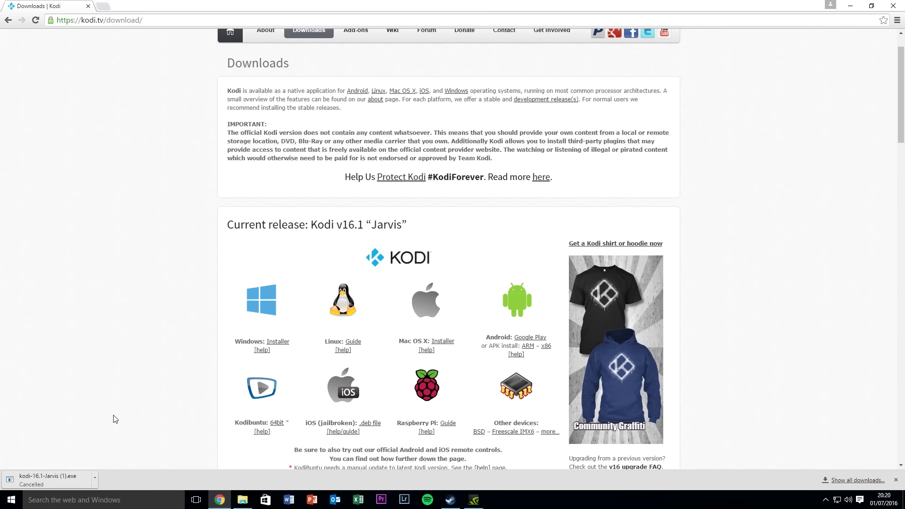
Step: Run the already downloaded kodi-16.1-Jarvis.exe and allow it to make changes to the PC
key(ctrl+j)
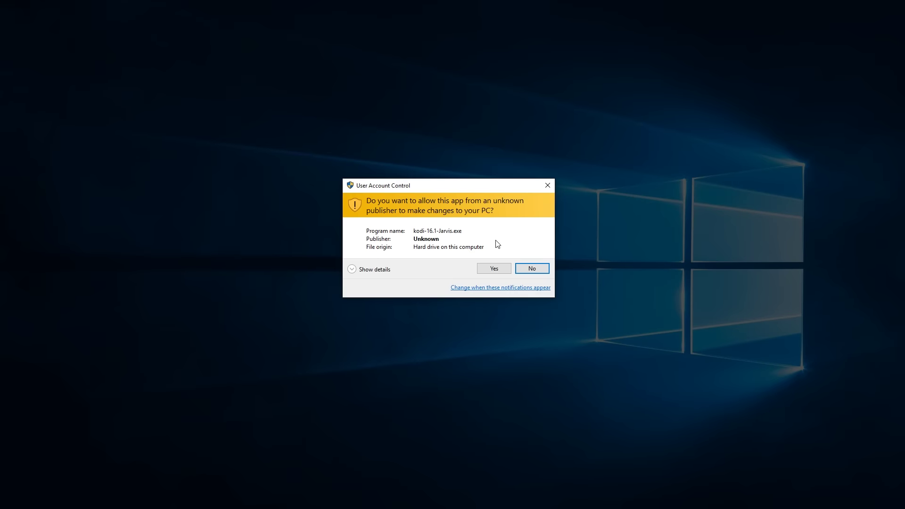
click(494, 269)
click(182, 6)
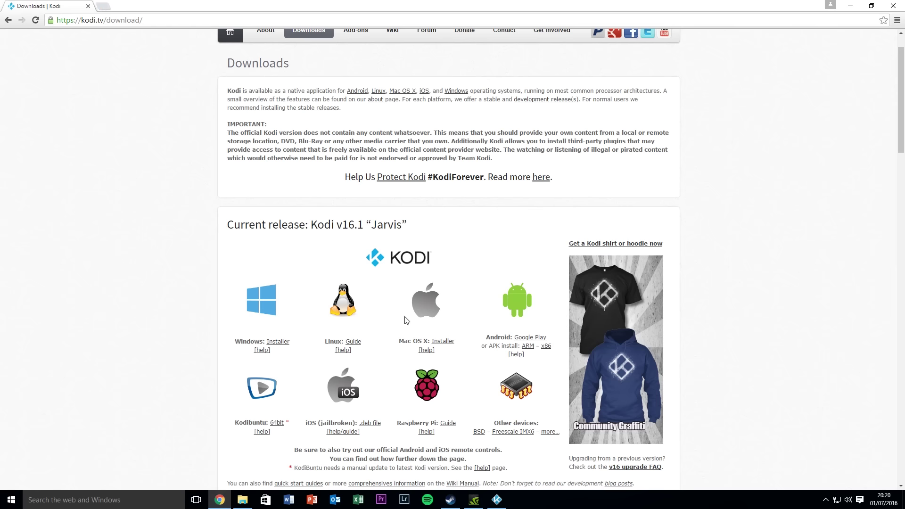
Step: Accept the licence agreement in the Kodi setup wizard and install Kodi with the default options
click(491, 504)
click(502, 326)
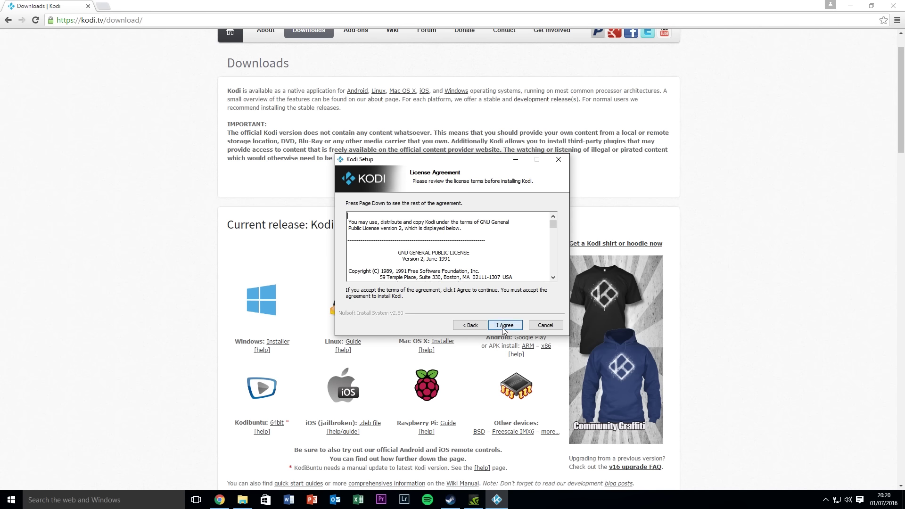
click(502, 327)
click(503, 326)
click(503, 326)
click(503, 327)
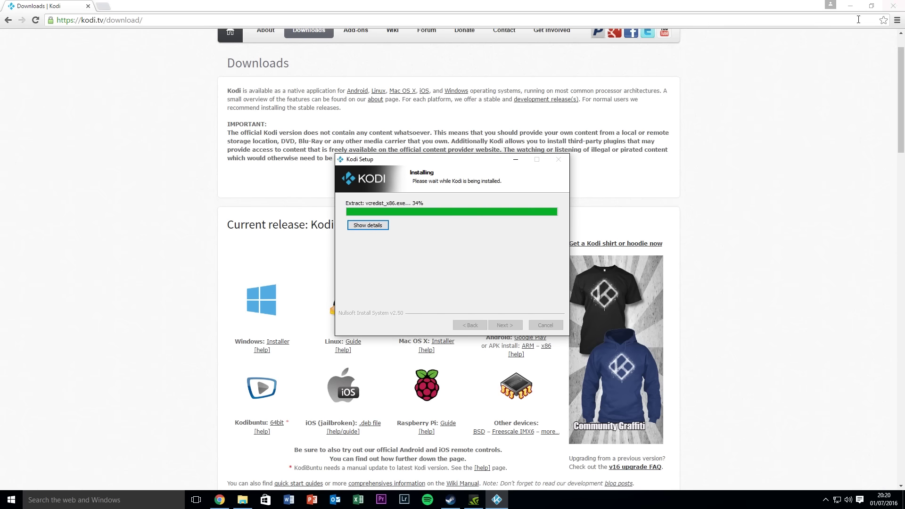
Step: Finish the setup wizard with Run Kodi enabled, and allow Kodi through the firewall on private networks
click(849, 4)
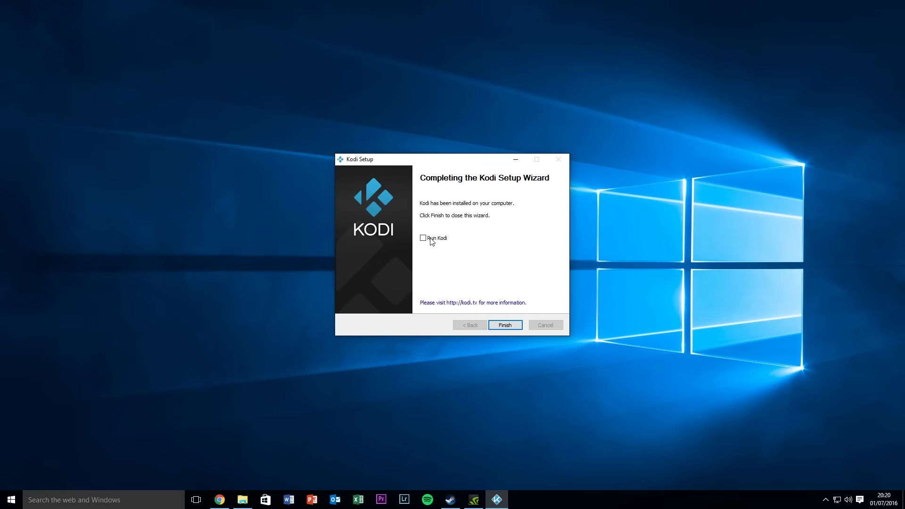
click(497, 326)
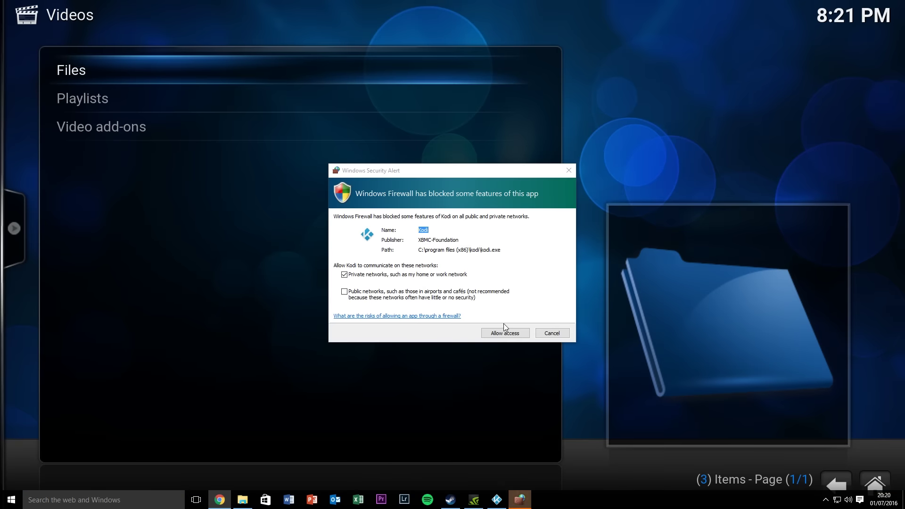
click(505, 333)
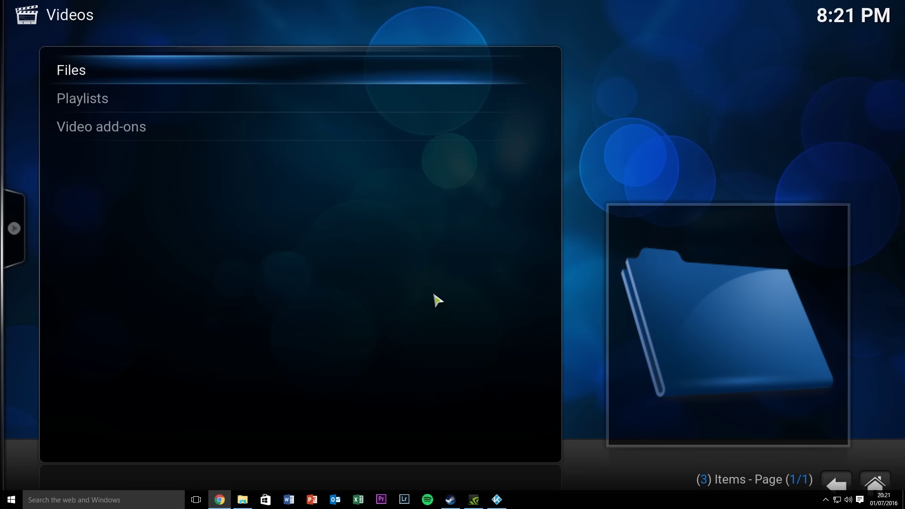
Step: Return to Kodi's home screen and open the File manager under System
key(Escape)
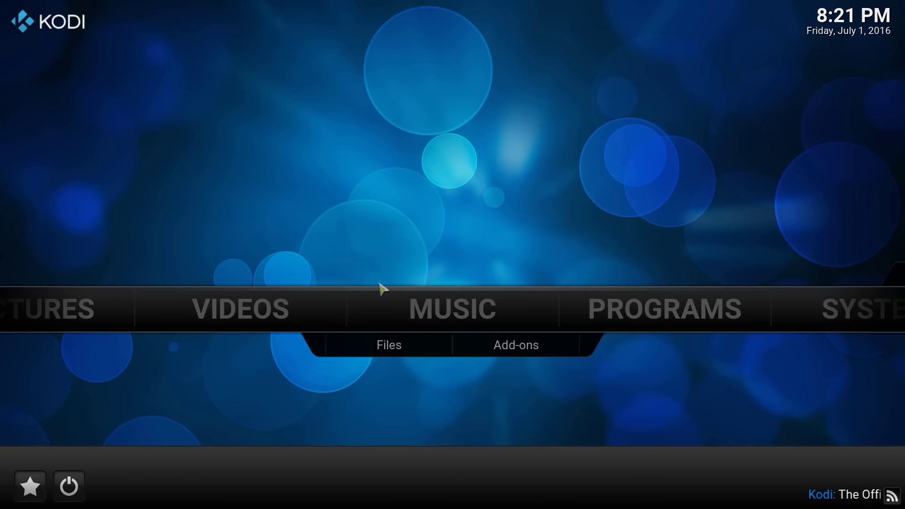
key(Left)
key(Right)
key(Right)
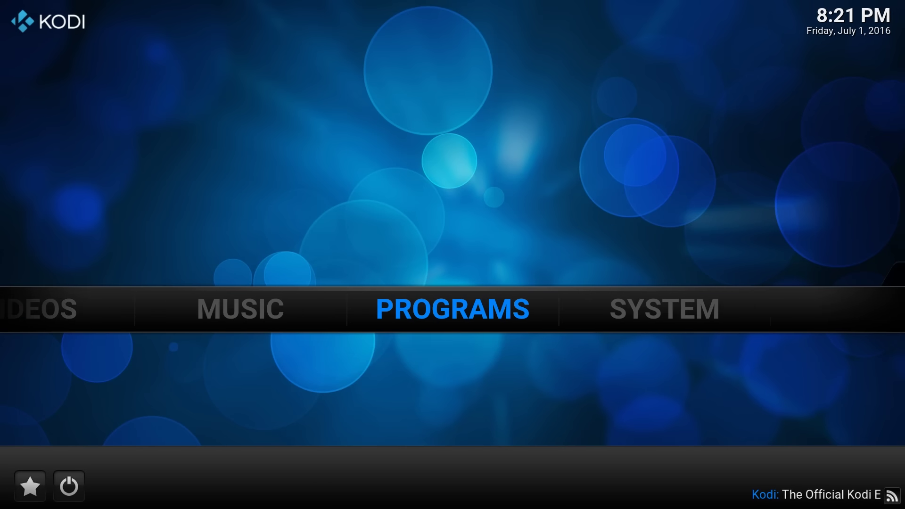
key(Left)
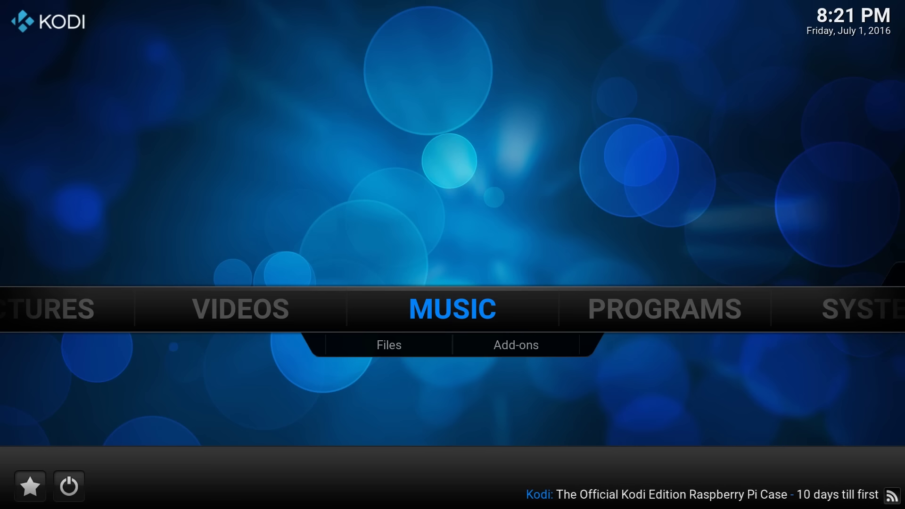
key(Right)
key(Right)
key(Down)
key(Right)
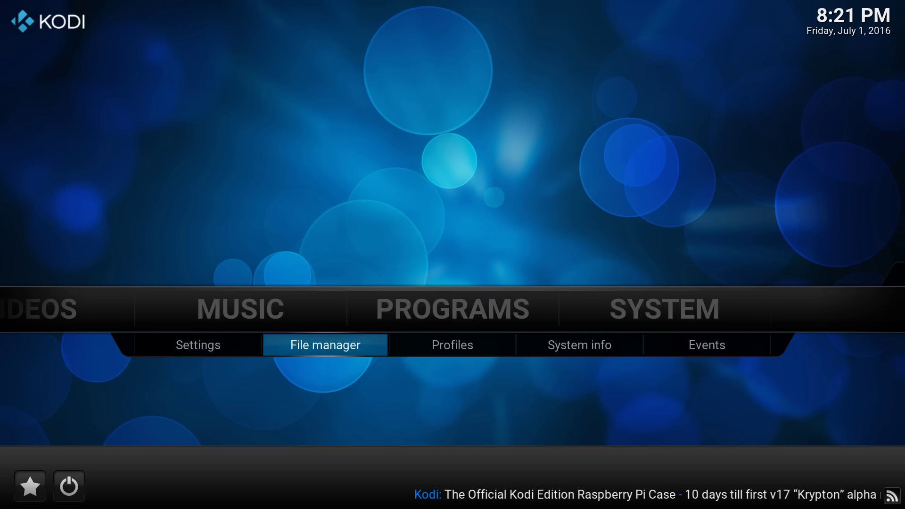
key(Return)
key(Down)
key(Up)
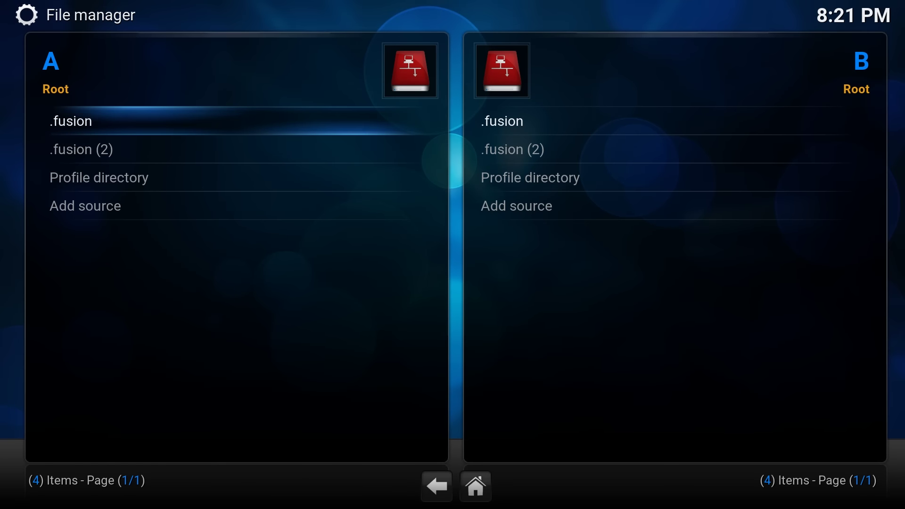
key(Down)
key(Up)
key(Down)
key(Down)
key(Down)
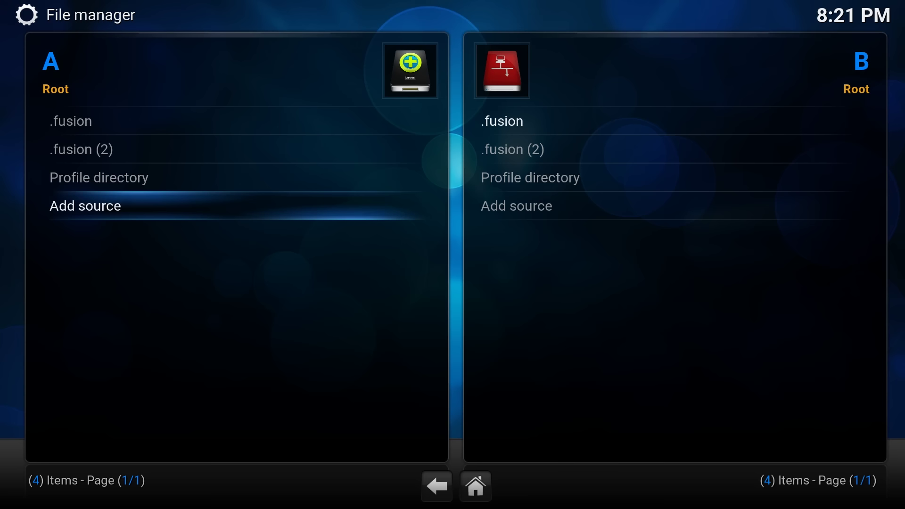
key(Return)
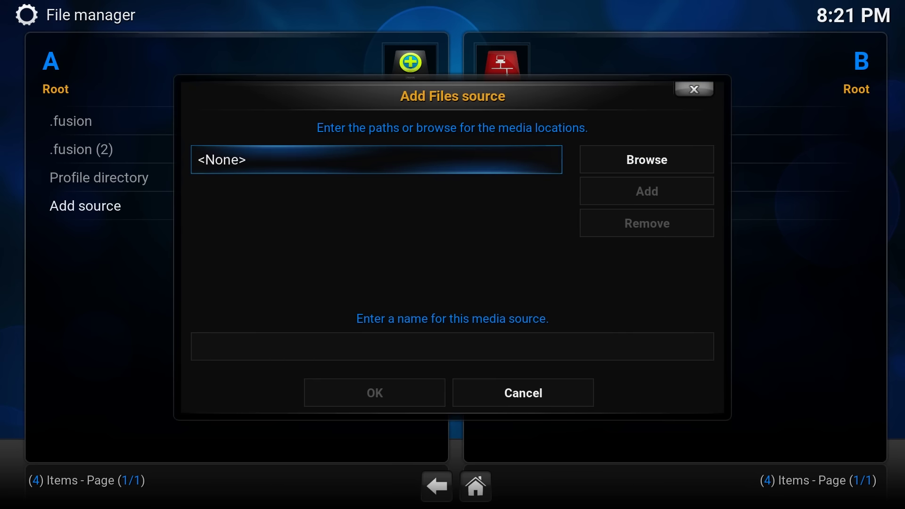
key(Return)
text(http://fusion.tvaddons.ag)
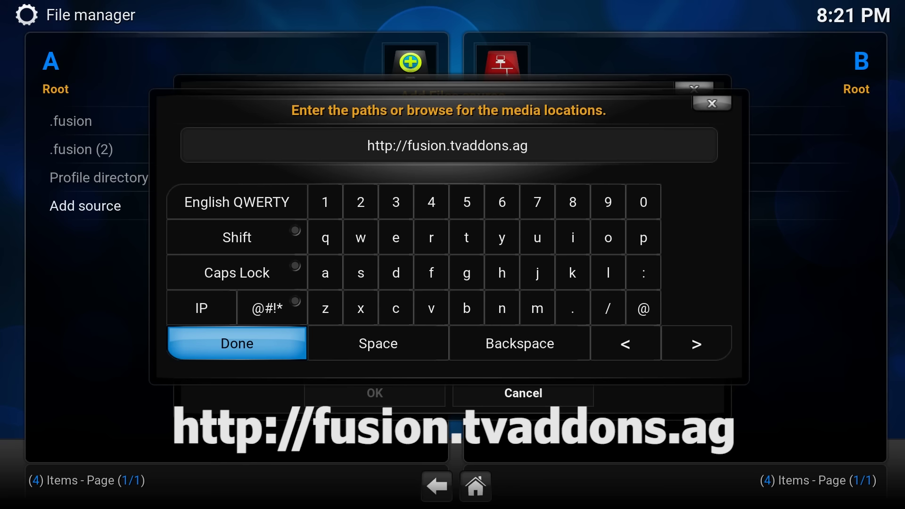
key(Return)
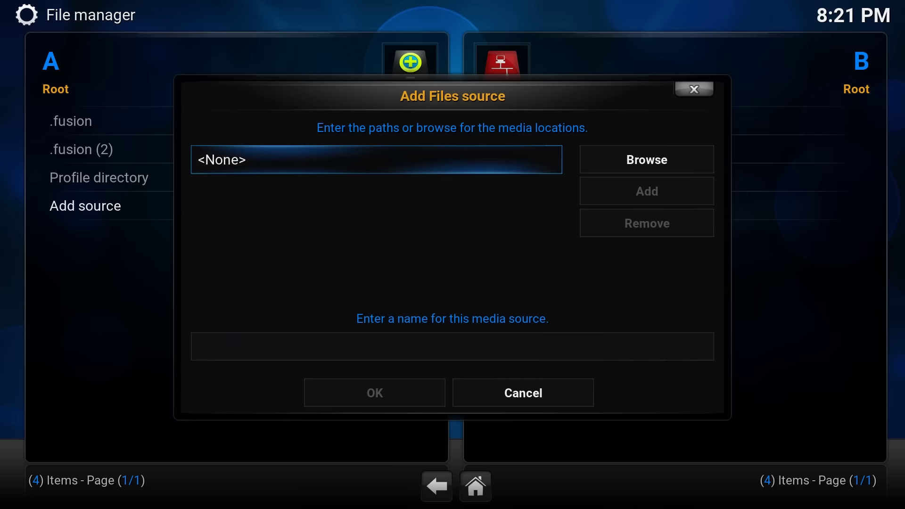
Step: Enter .fus as the media source name and cancel adding the source
key(Down)
text(.fus)
key(Down)
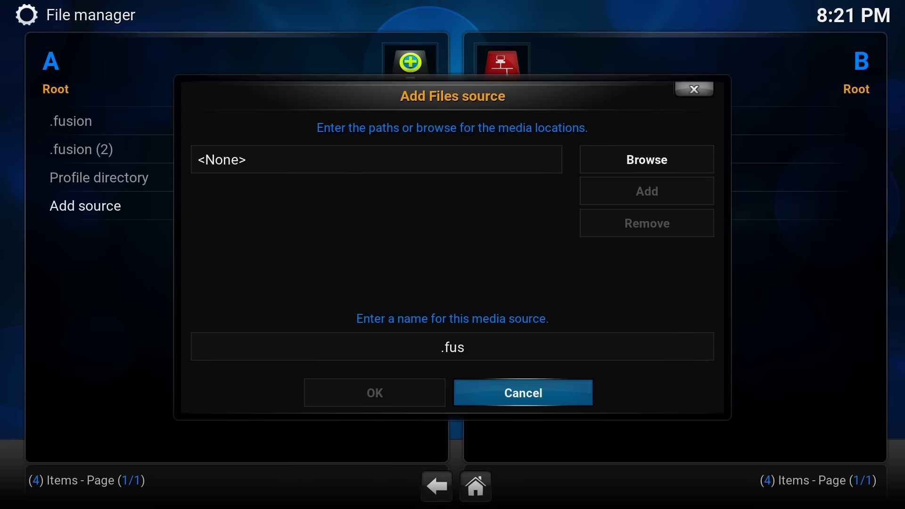
key(Return)
key(Up)
key(Up)
key(Up)
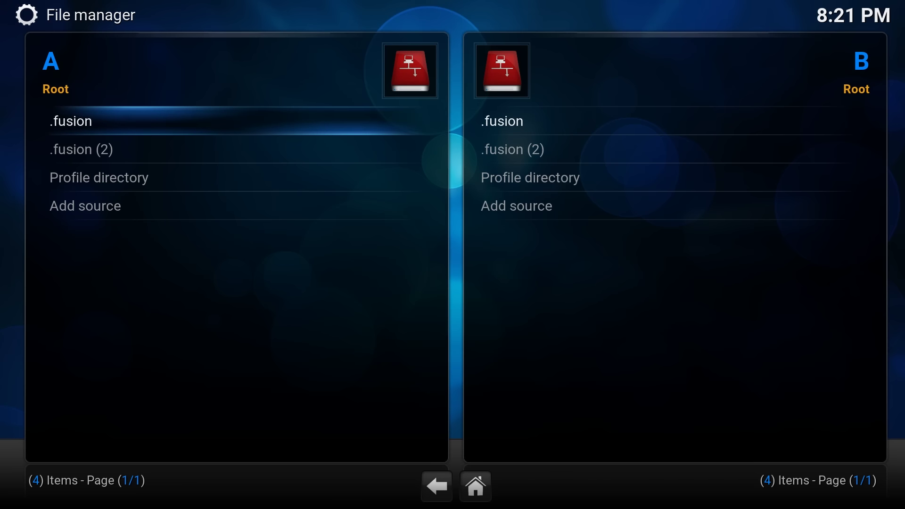
key(Down)
key(Up)
Step: Return to the home screen and open the Add-ons list under Videos
key(Escape)
key(Left)
key(Left)
key(Left)
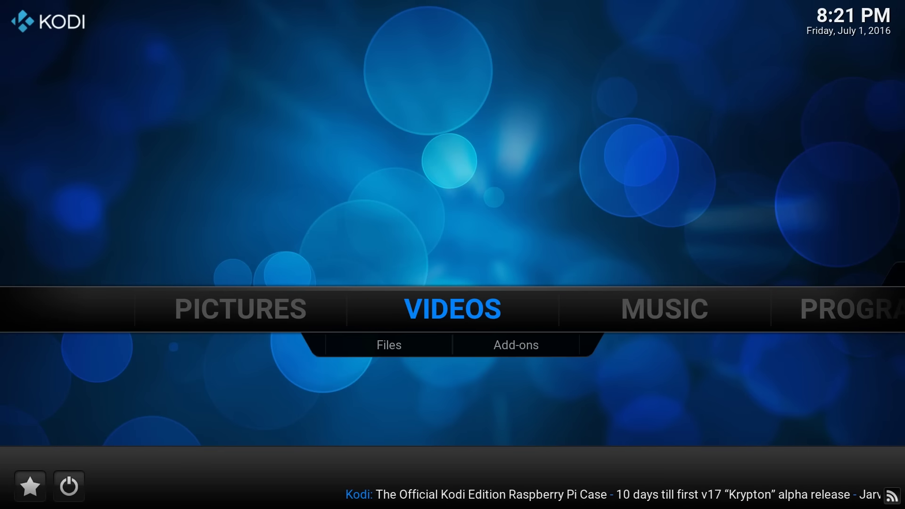
key(Down)
key(Right)
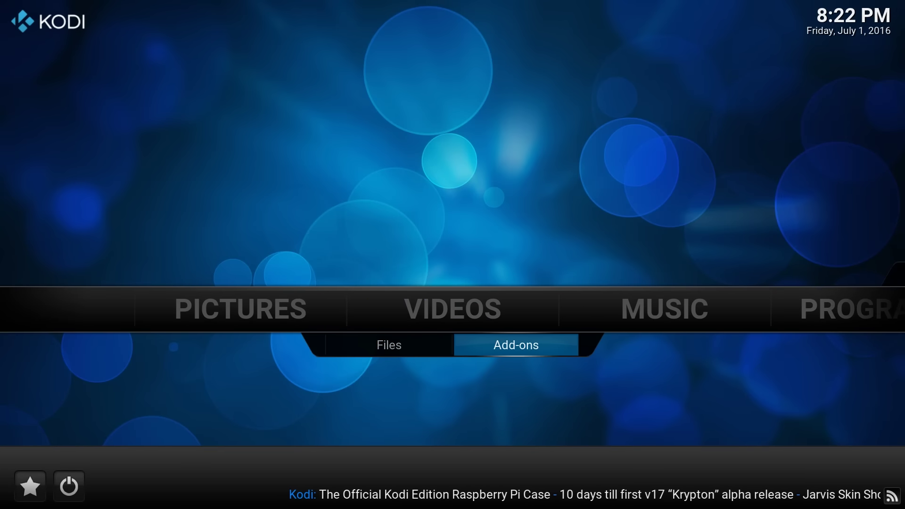
key(Return)
key(Down)
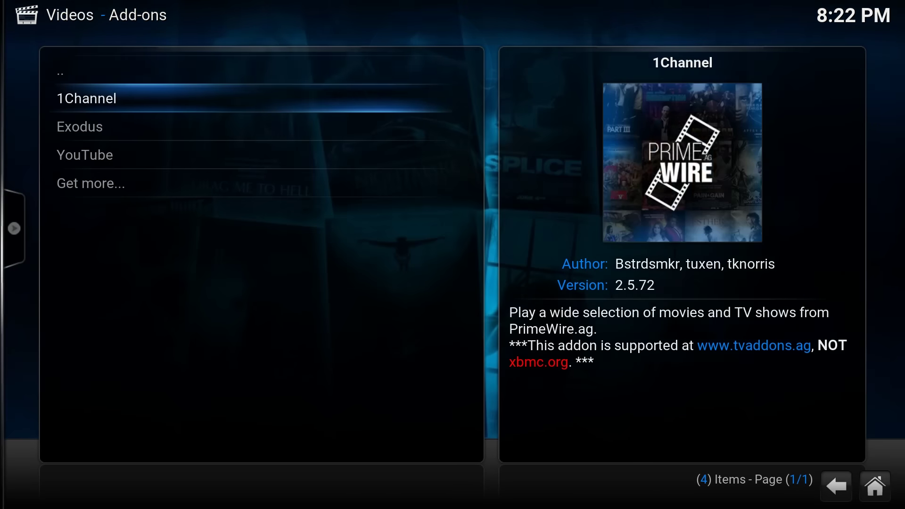
Step: Open the Get more list of available video add-ons
key(Up)
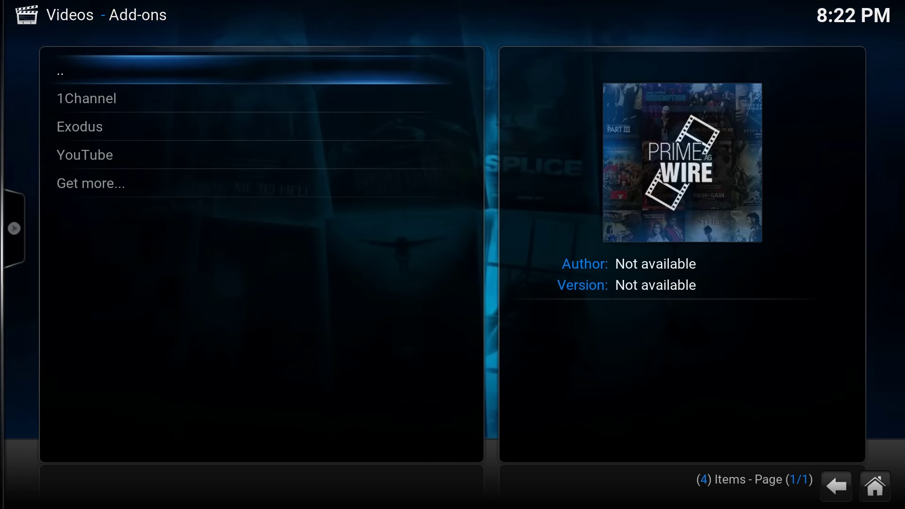
key(Return)
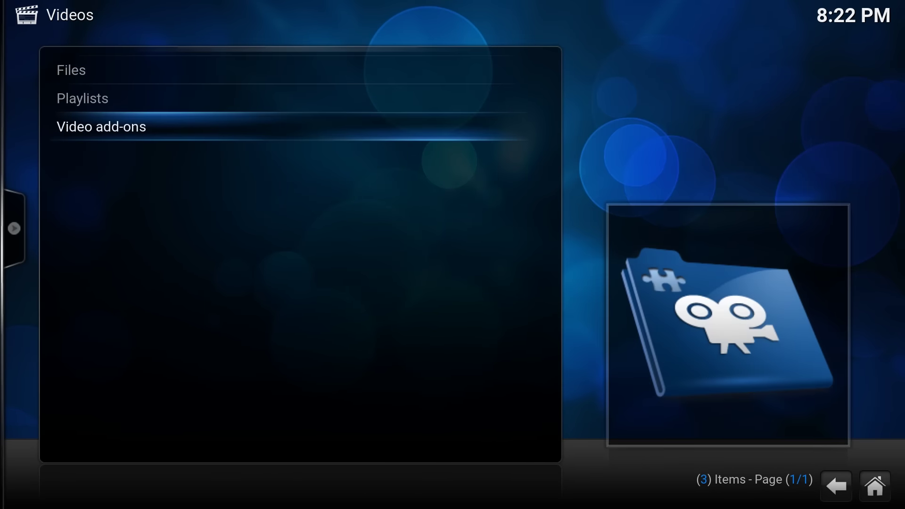
key(Return)
key(Down)
key(Down)
key(Down)
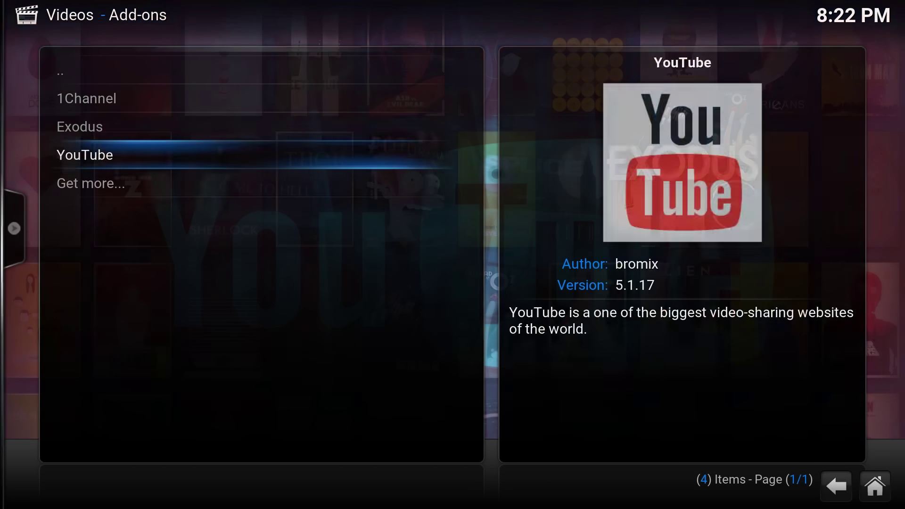
key(Down)
key(Return)
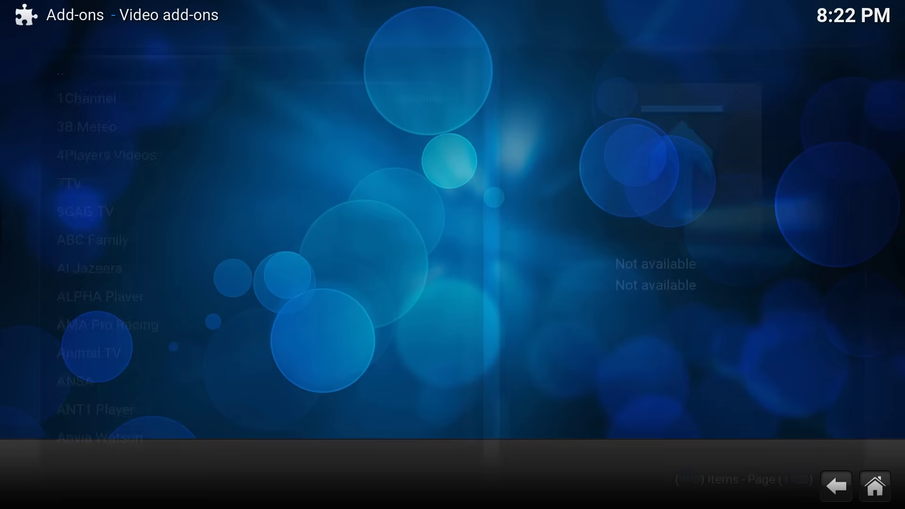
Step: Go up from the available video add-ons through All repositories to the main Add-ons list
key(Down)
key(Up)
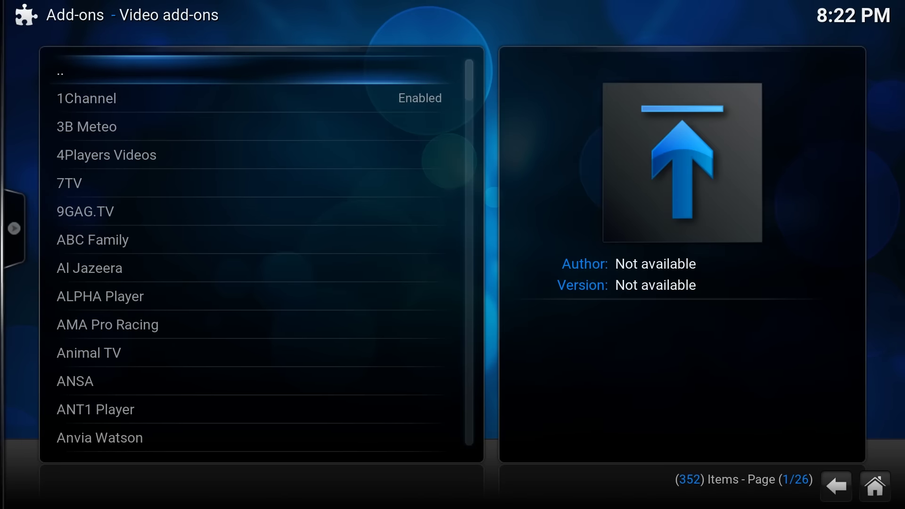
key(Return)
key(Up)
key(Up)
key(Up)
key(Up)
key(Up)
key(Up)
key(Up)
key(Up)
key(Up)
key(Up)
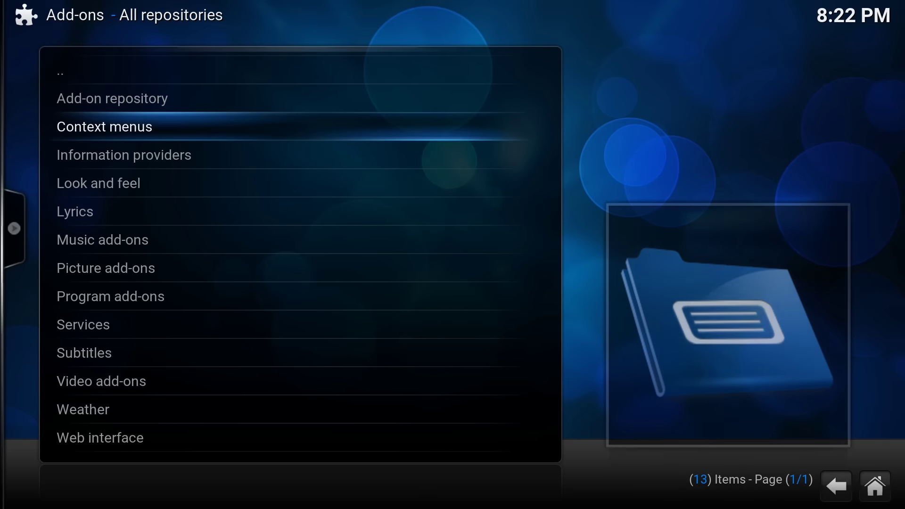
key(Up)
key(Up)
key(Return)
Step: Open Install from zip file and highlight the .fusion source
key(Down)
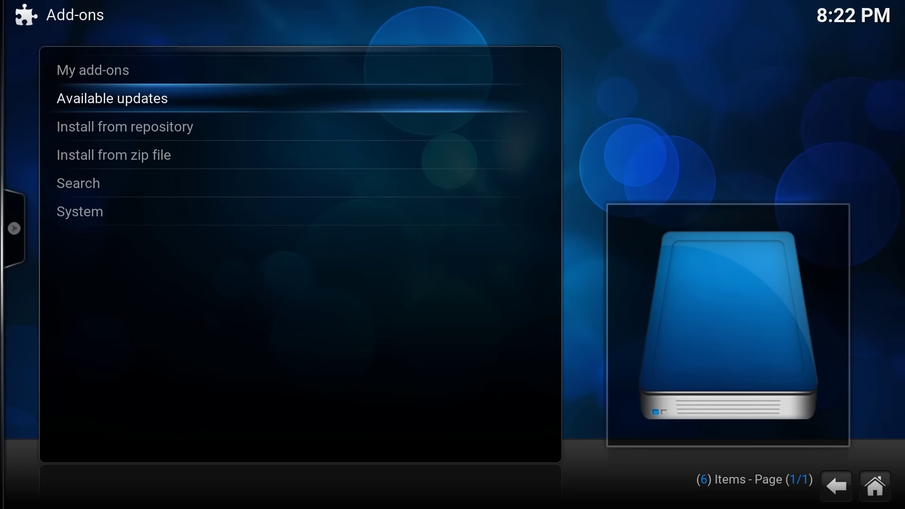
key(Down)
key(Down)
key(Return)
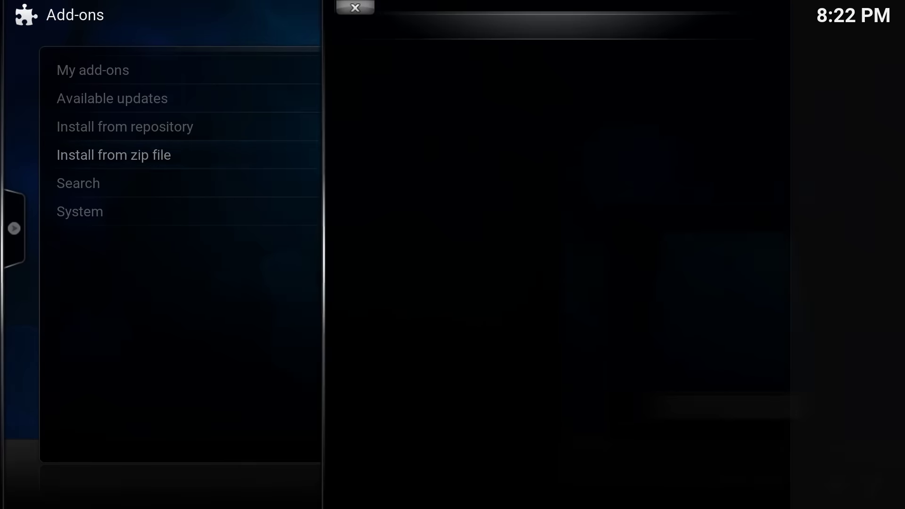
key(Down)
key(Up)
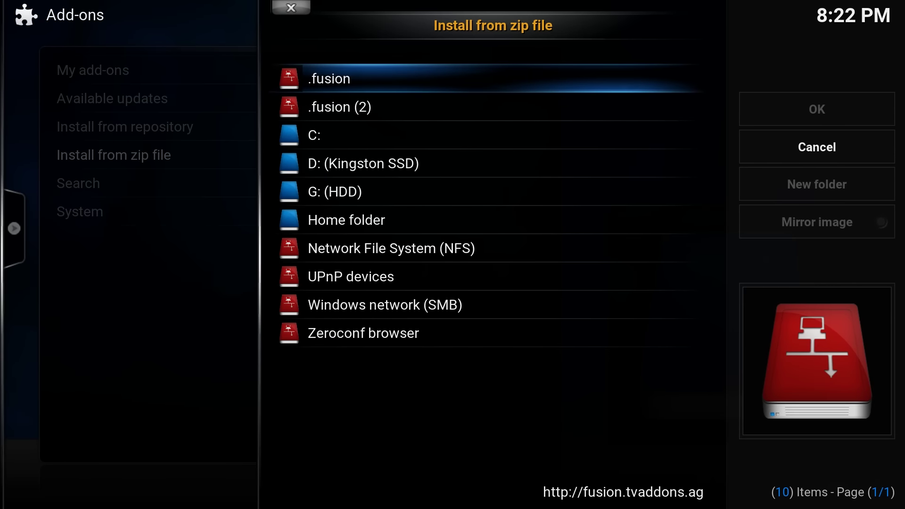
Step: Open the start-here folder of the .fusion source
key(Return)
key(Down)
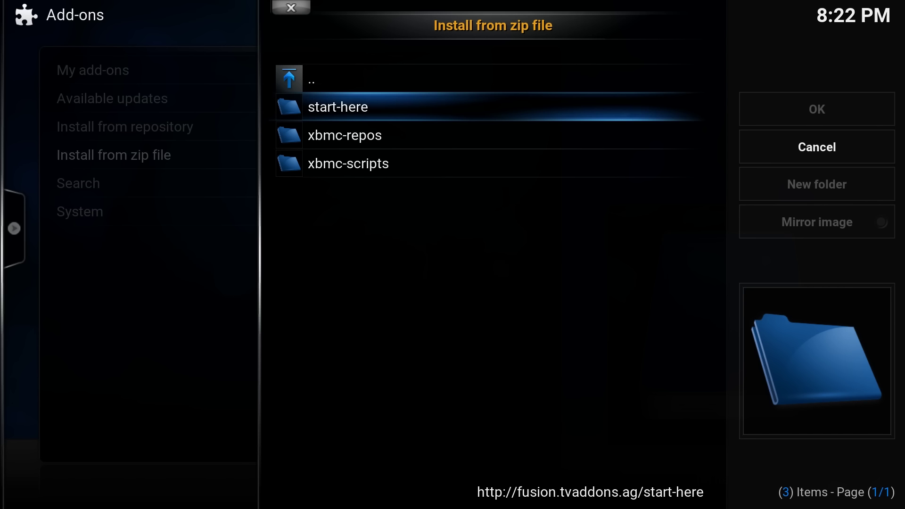
key(Return)
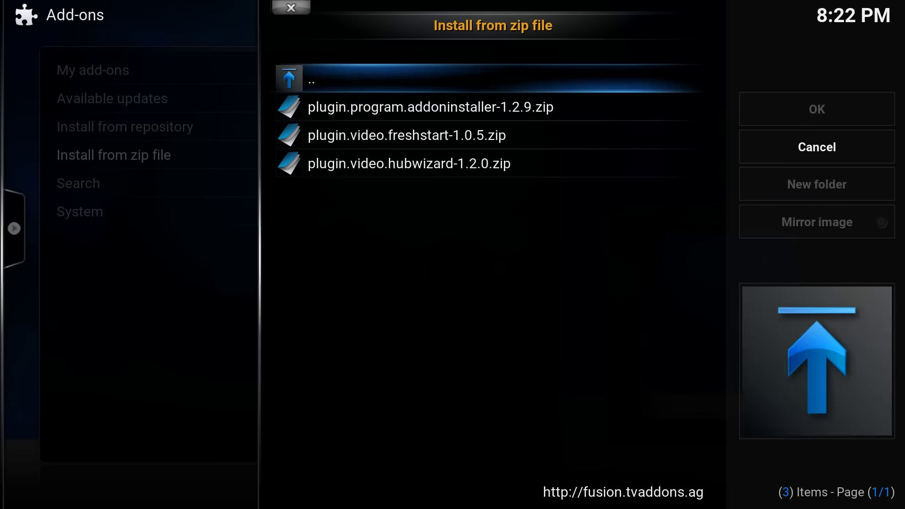
Step: Install plugin.program.addoninstaller-1.2.9.zip from the start-here folder
key(Down)
key(Down)
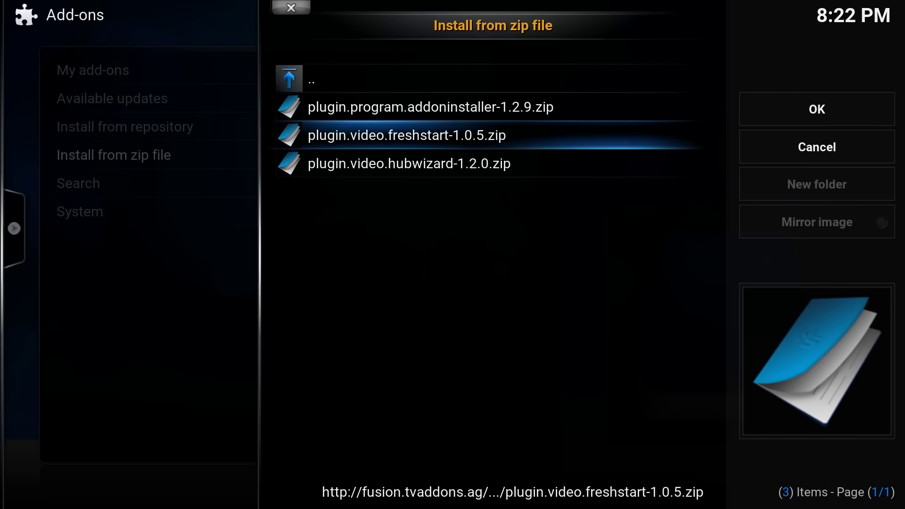
key(Up)
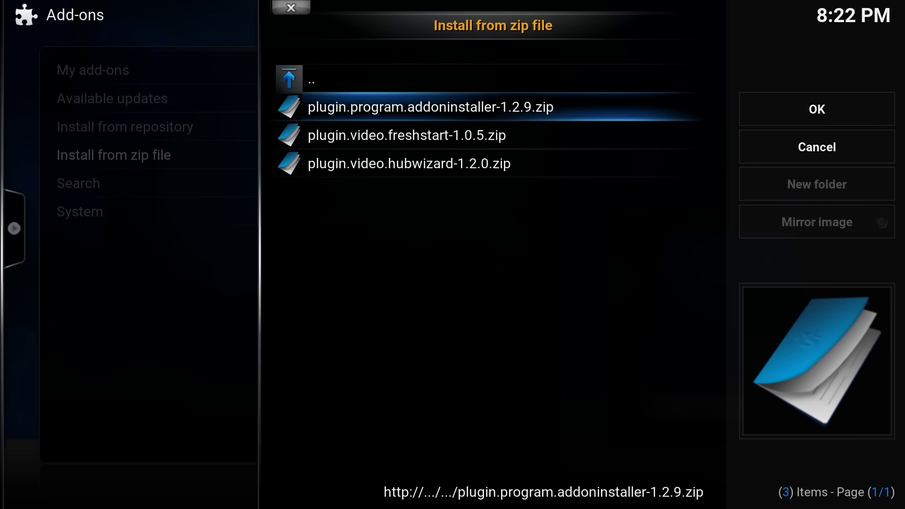
key(Down)
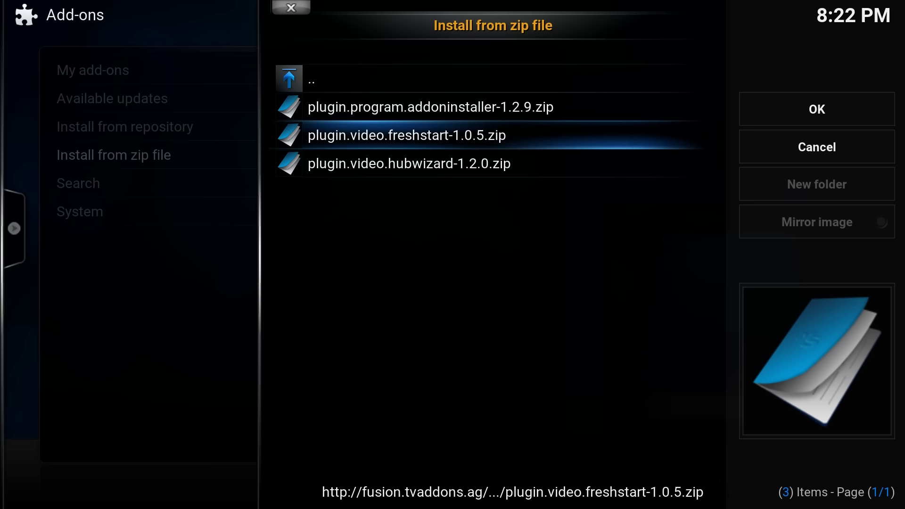
key(Down)
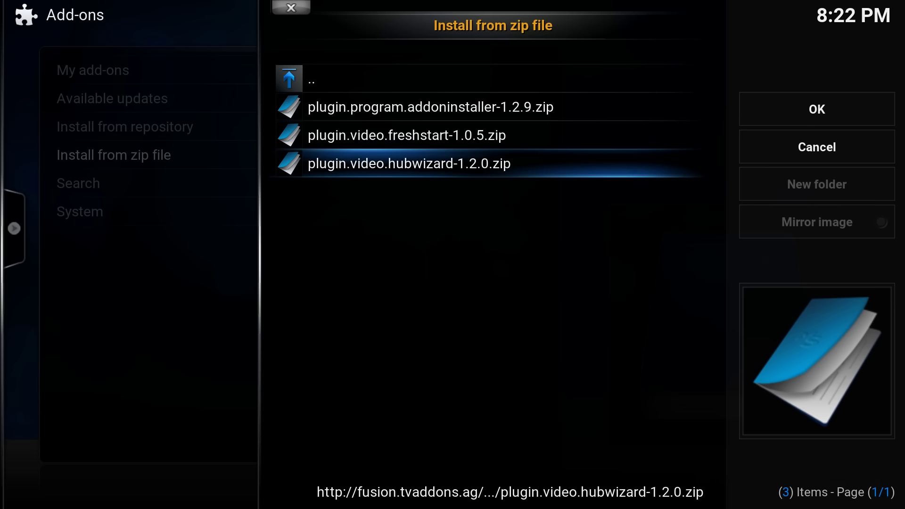
key(Up)
key(Up)
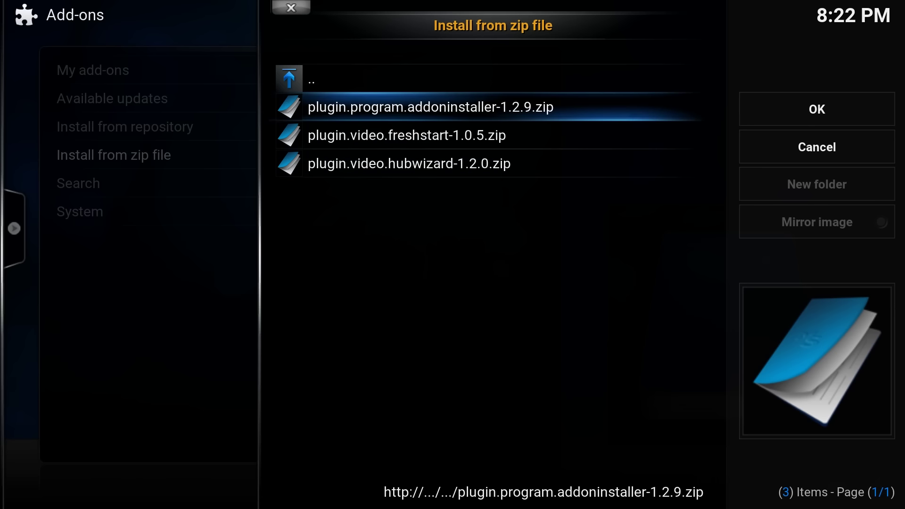
key(Return)
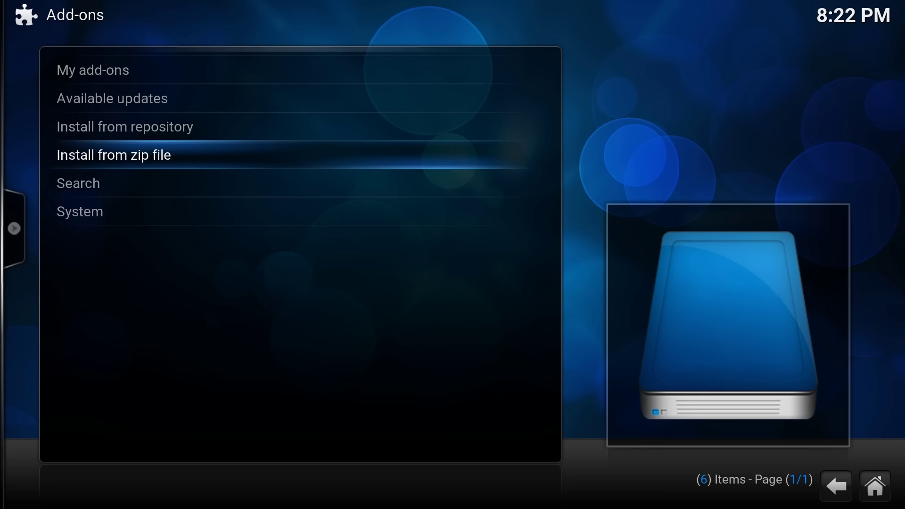
Step: Return to the home screen and open Addon Installer under Programs
key(BackSpace)
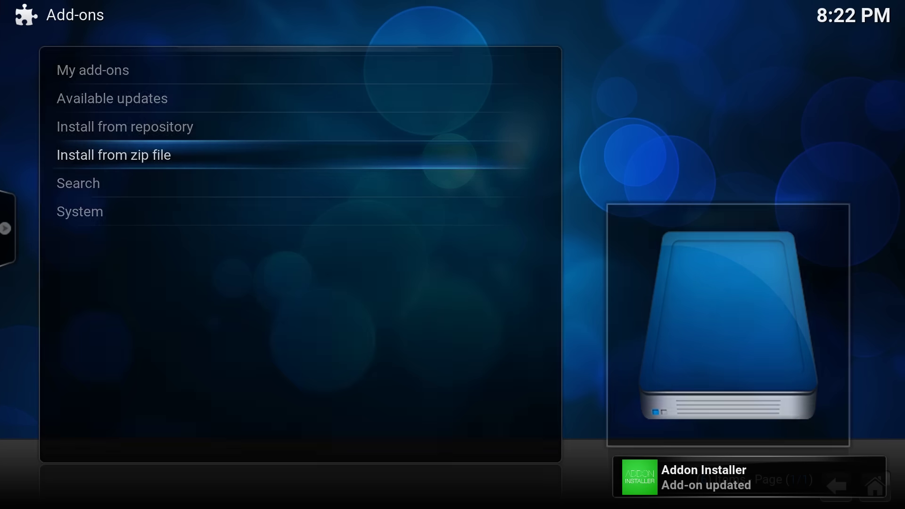
key(BackSpace)
key(Right)
key(Right)
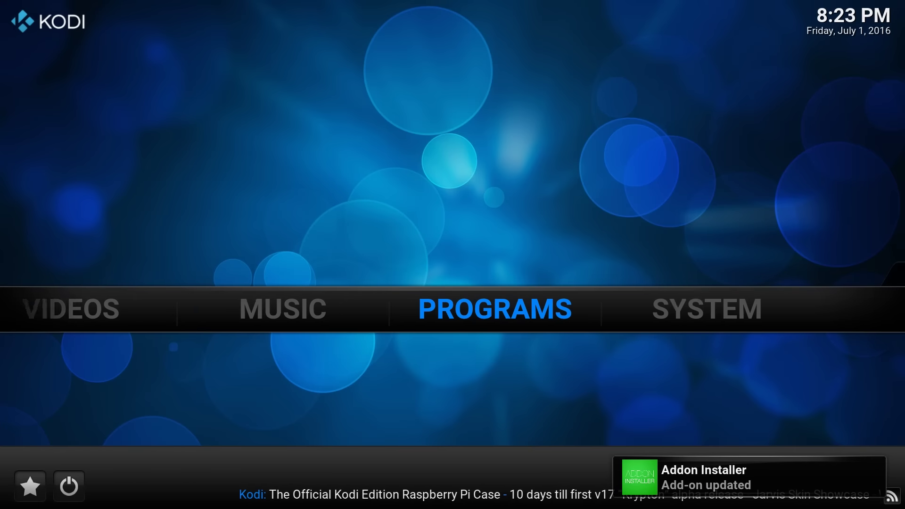
key(Return)
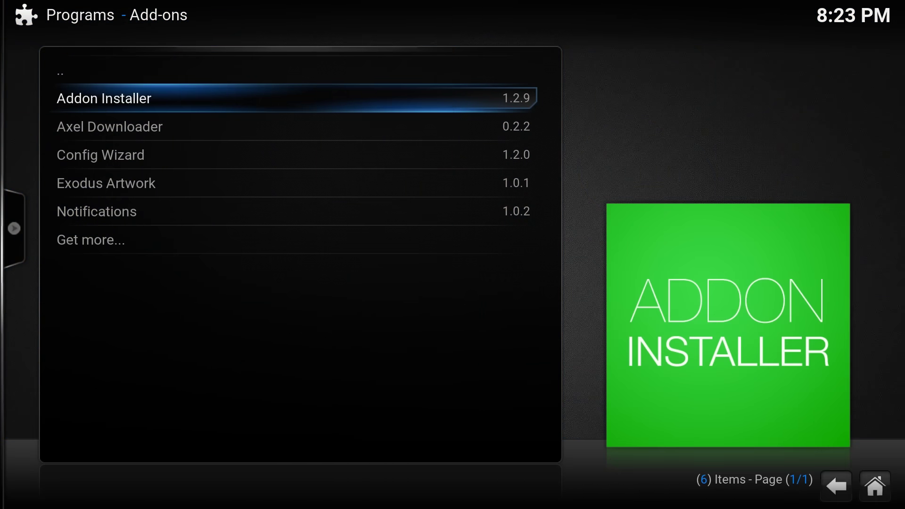
key(Return)
Step: Open the Featured Addons category in Addon Installer
key(Right)
key(Right)
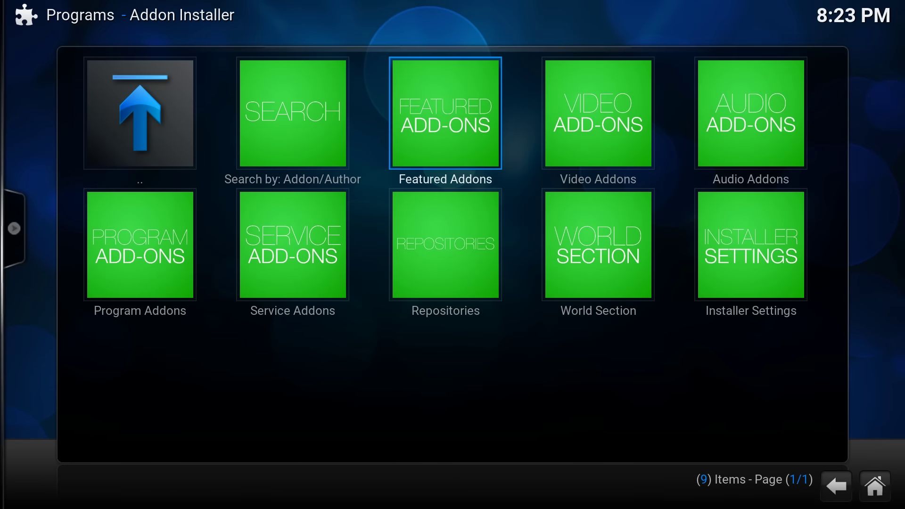
key(Return)
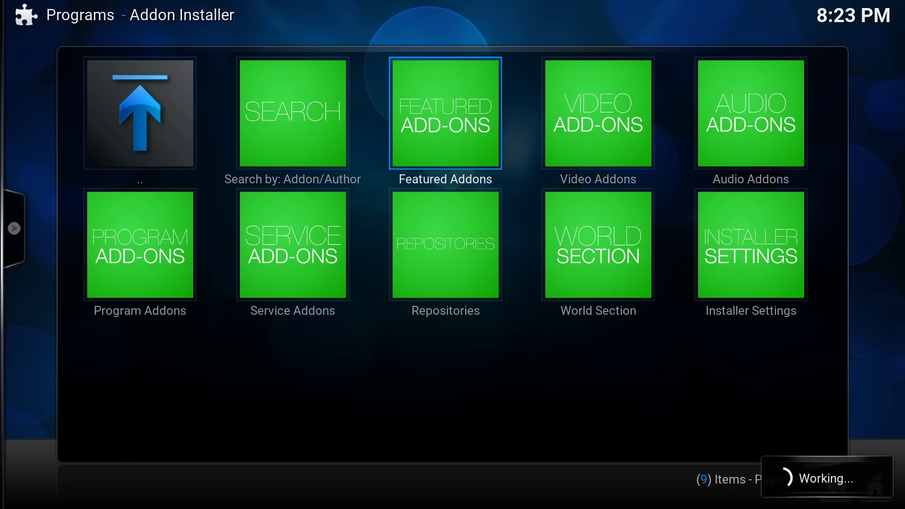
Step: Open the Exodus entry among the featured add-ons
key(Down)
key(Right)
key(Right)
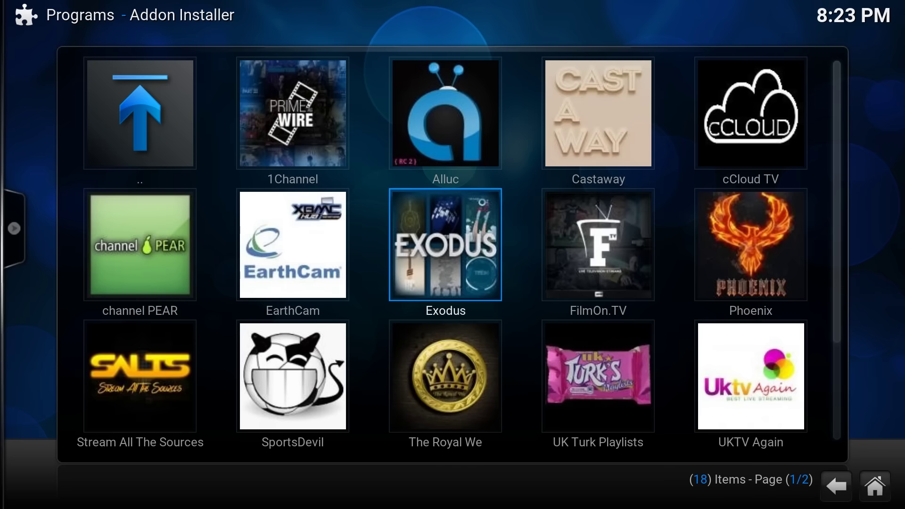
key(Up)
key(Left)
key(Down)
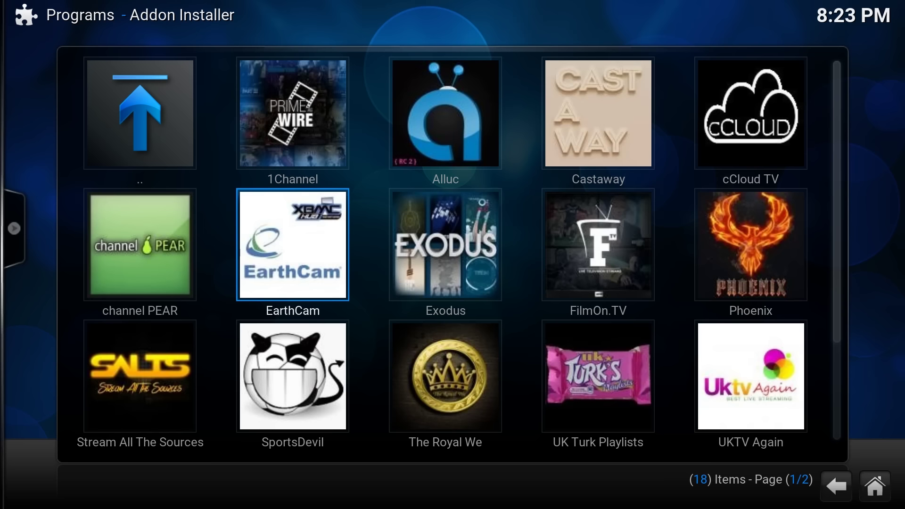
key(Right)
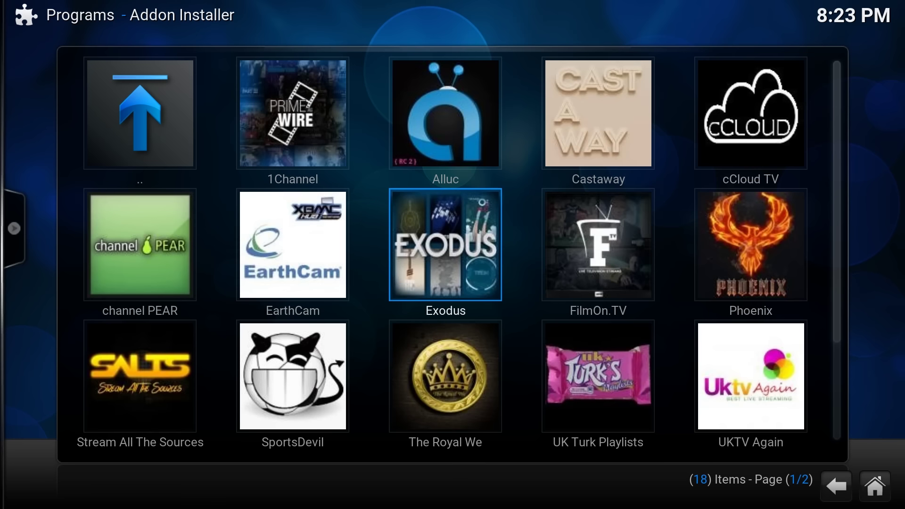
key(Return)
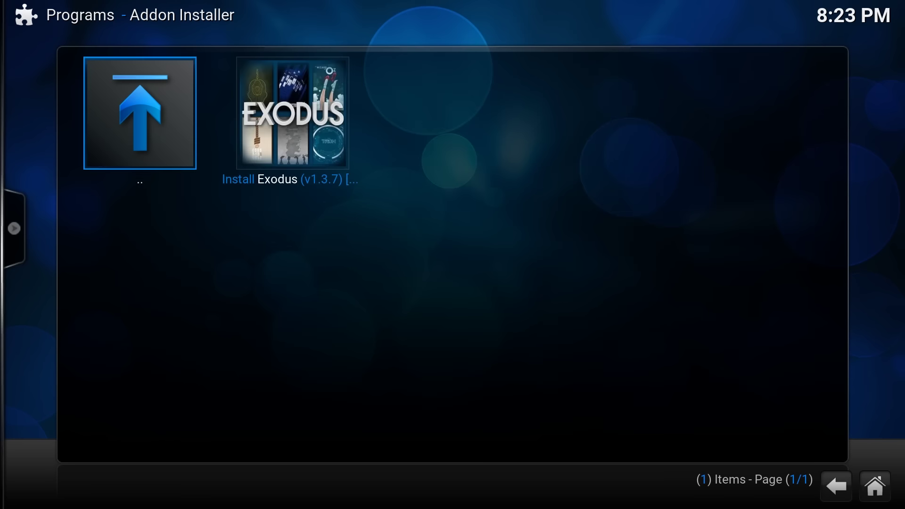
Step: Install the Exodus add-on with its repository and close the completion message
key(Right)
key(Return)
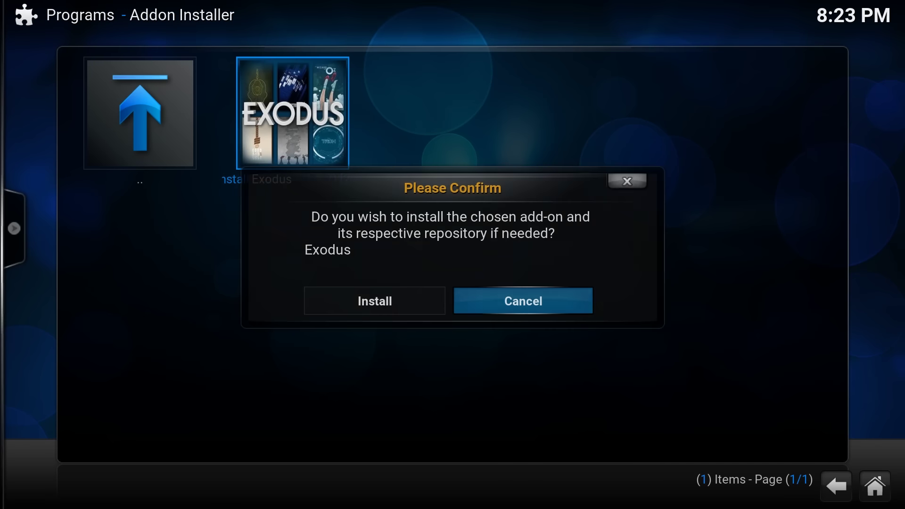
key(Left)
key(Return)
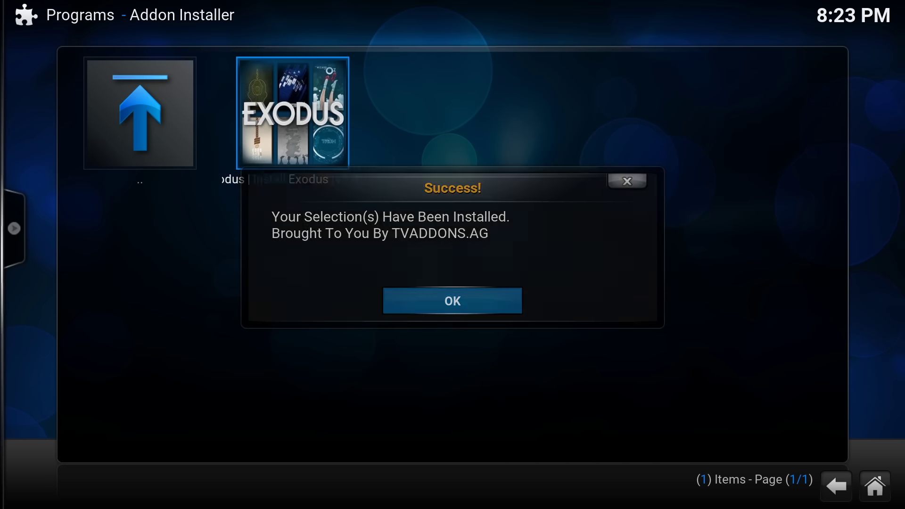
key(Return)
Step: Return to the home screen and open the Exodus add-on from the Add-ons list under Videos
key(Escape)
key(Left)
key(Left)
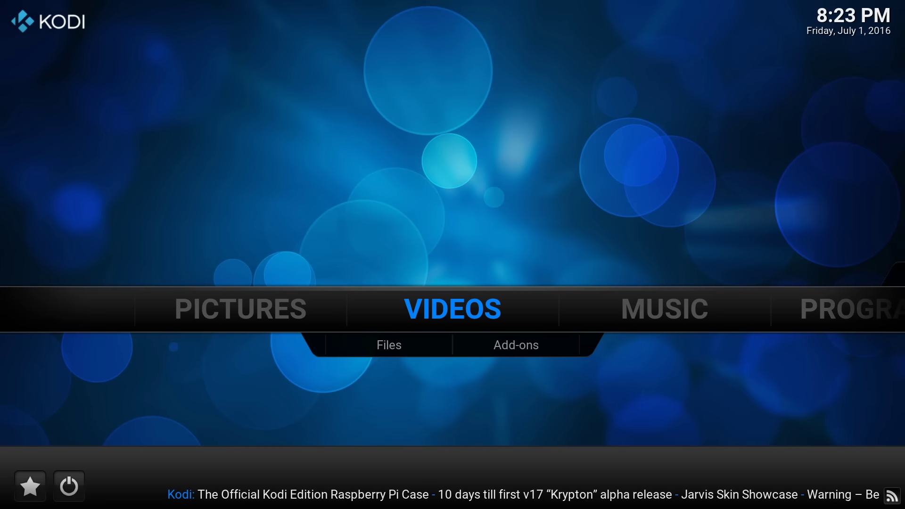
key(Down)
key(Right)
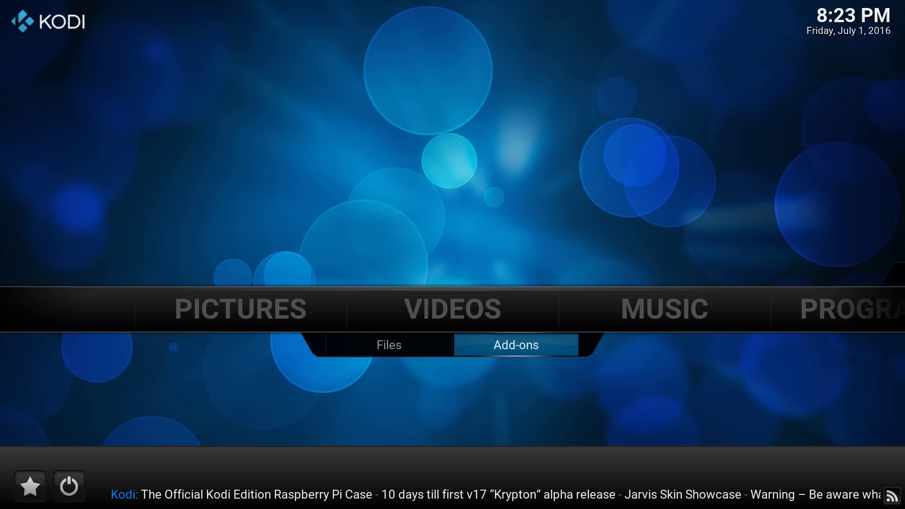
key(Return)
key(Up)
key(Up)
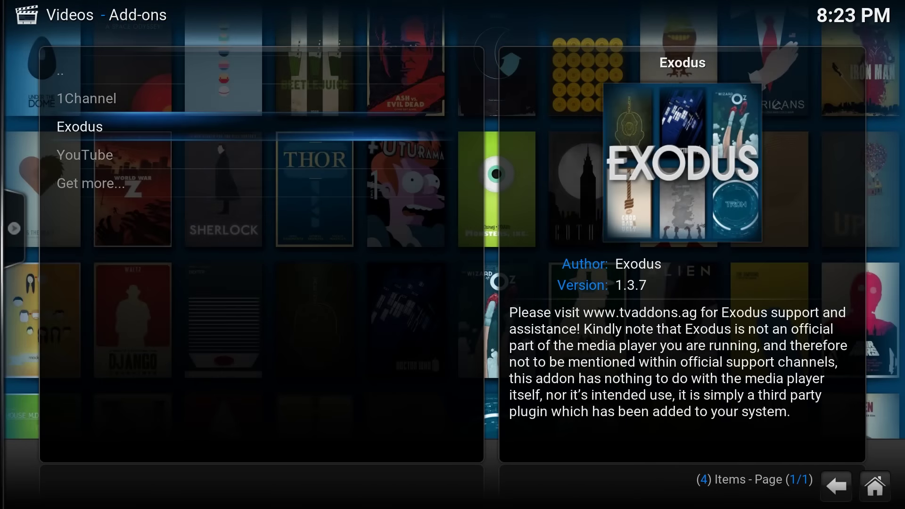
key(Return)
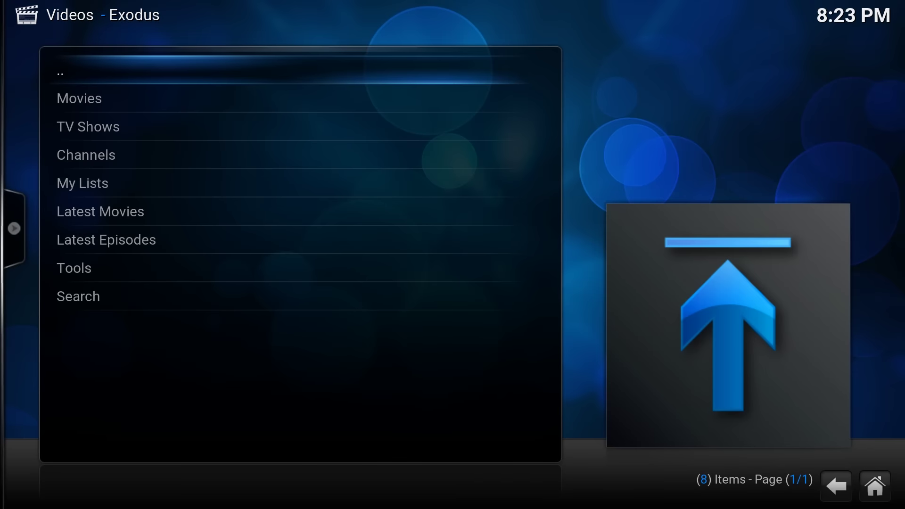
Step: Open the Latest Movies category in Exodus
key(Down)
key(Down)
key(Down)
key(Down)
key(Down)
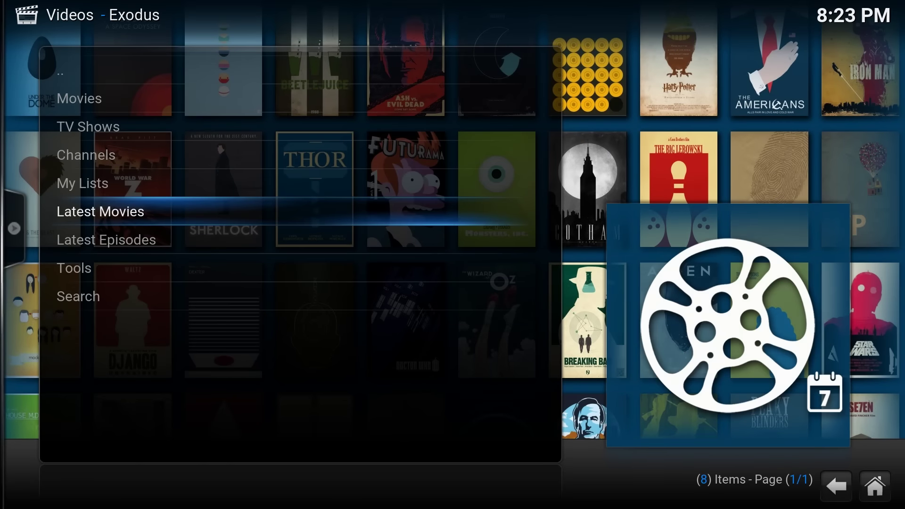
key(Return)
Step: Open the list of stream sources for Deadpool (2016)
key(Right)
key(Right)
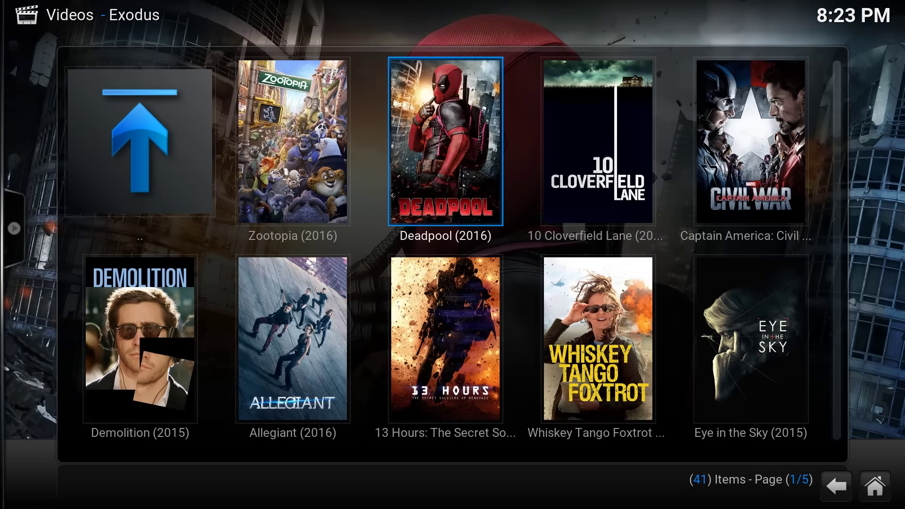
key(Return)
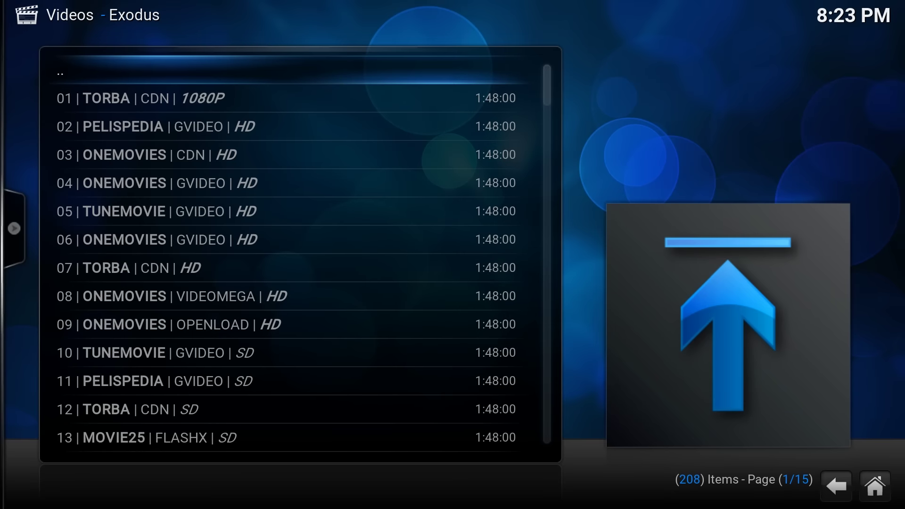
Step: Play Deadpool from the first source, TORBA CDN 1080P
key(Left)
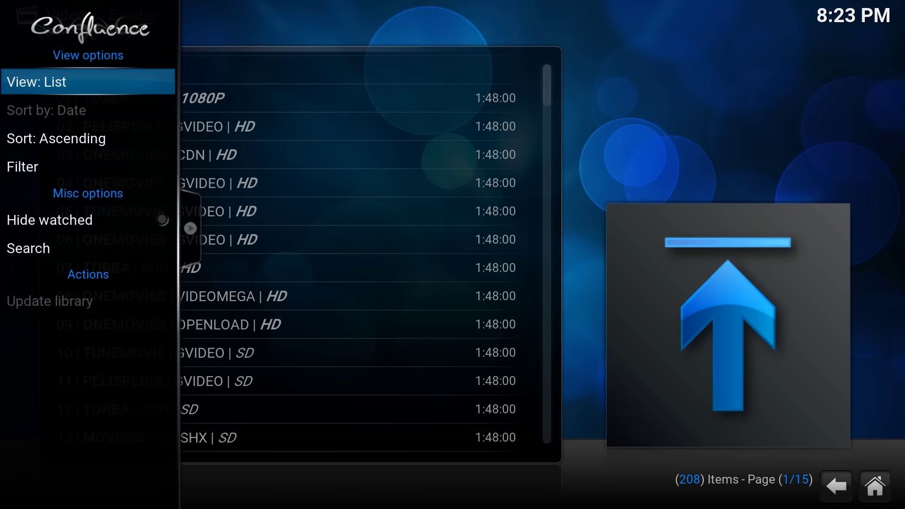
key(Right)
key(Down)
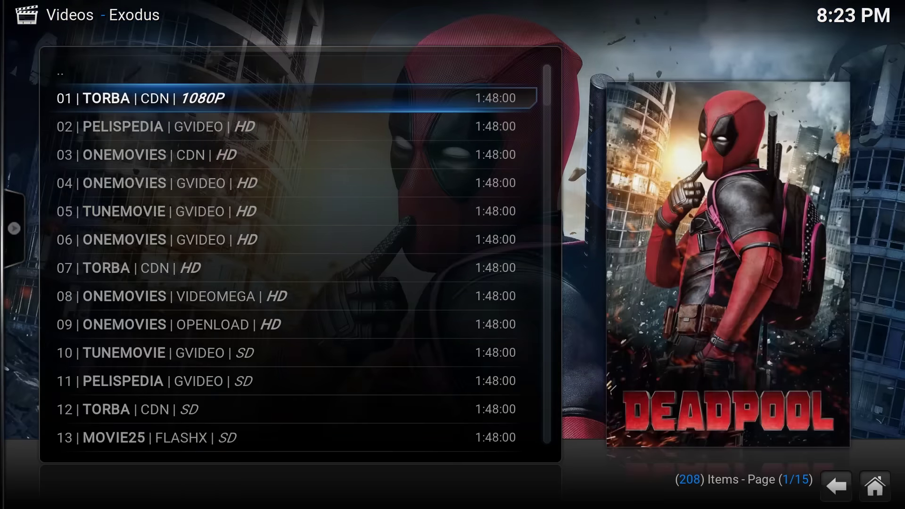
key(Down)
key(Up)
key(Return)
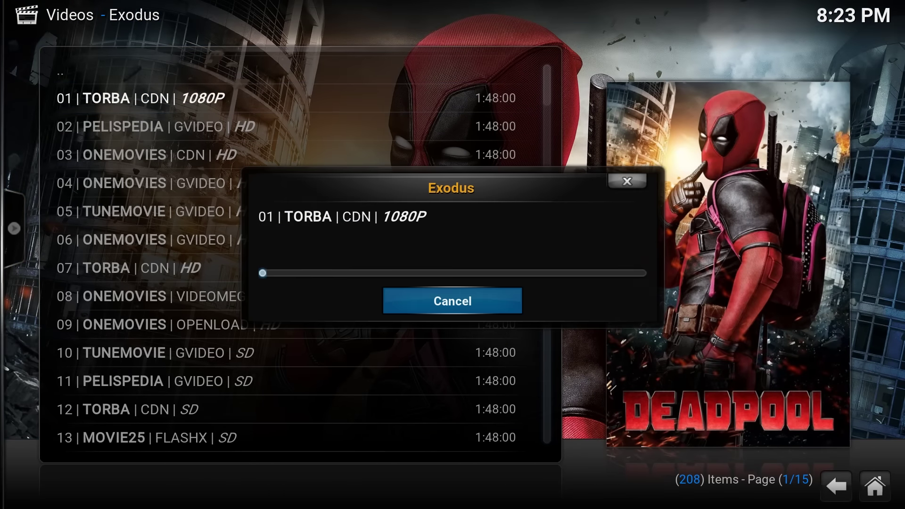
Step: Stop the Deadpool playback and return to the home screen
key(Return)
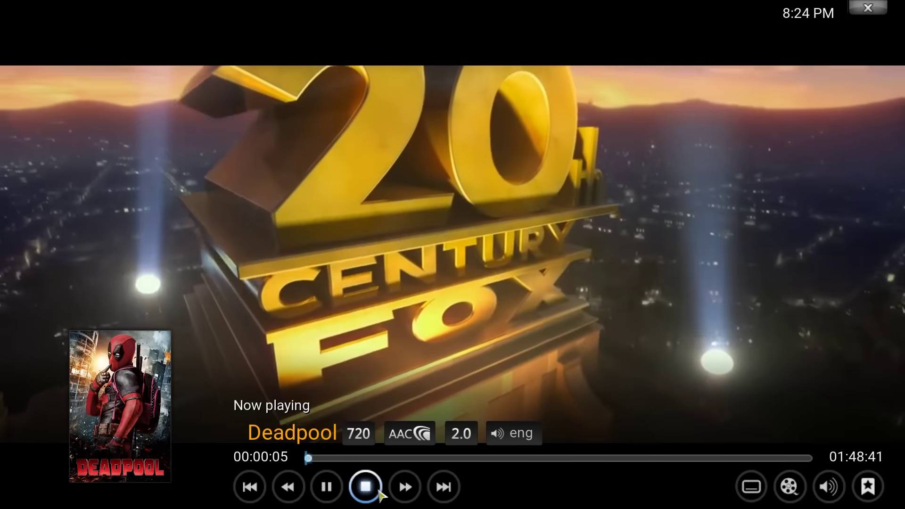
click(366, 486)
key(Escape)
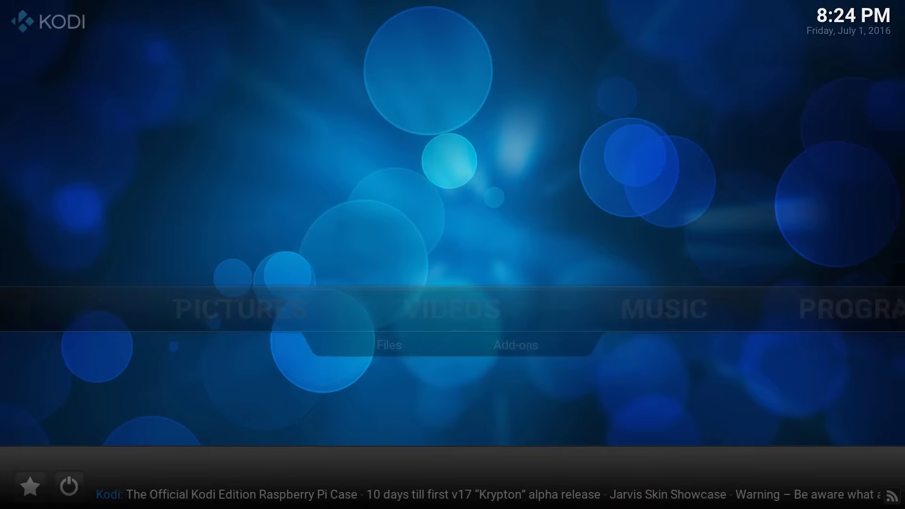